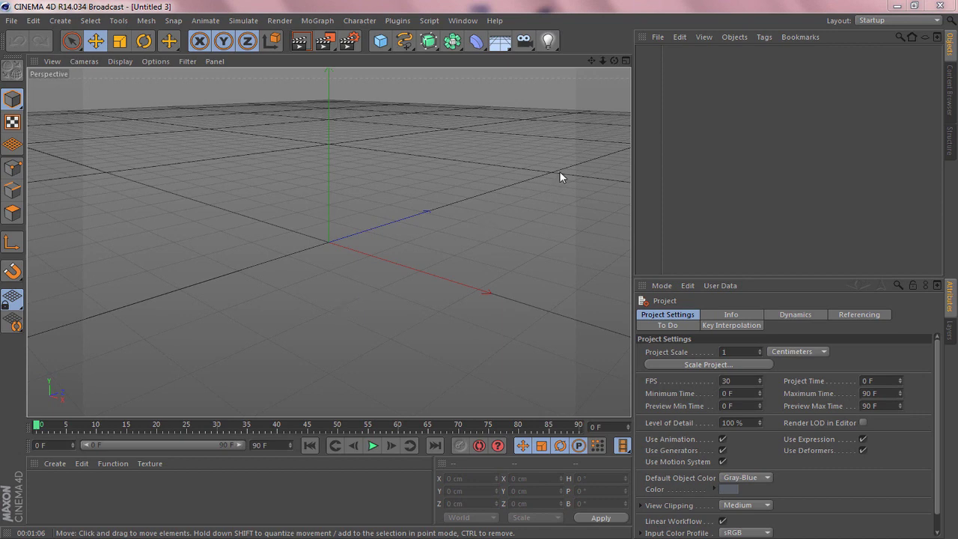
# - Display the program's version information and dismiss it
pyautogui.click(493, 21)
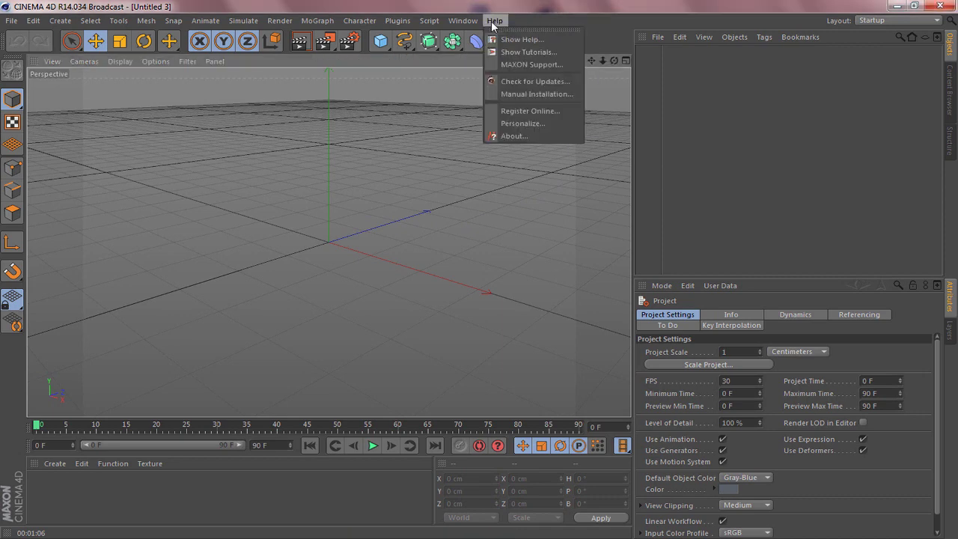
pyautogui.click(514, 135)
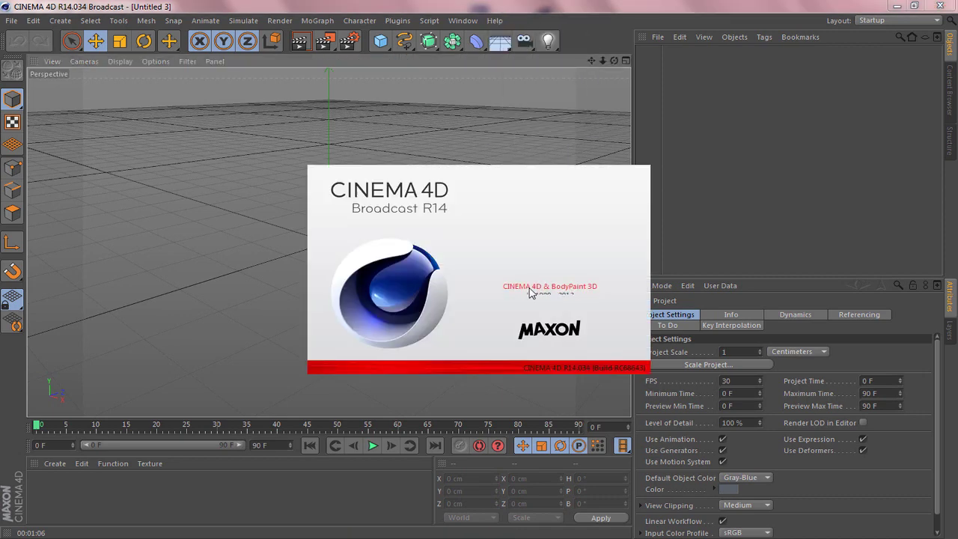
pyautogui.click(442, 264)
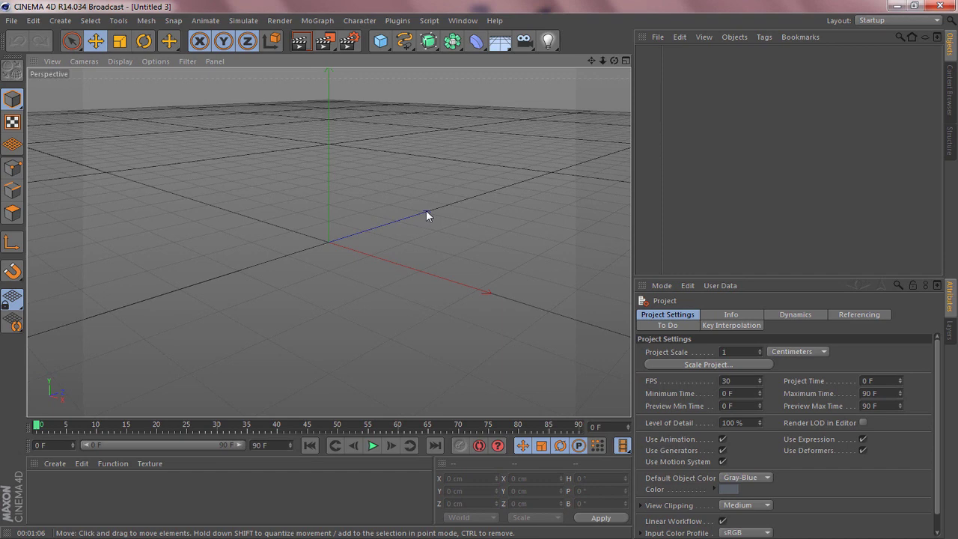
# - Add a cube primitive to the empty scene
pyautogui.click(380, 41)
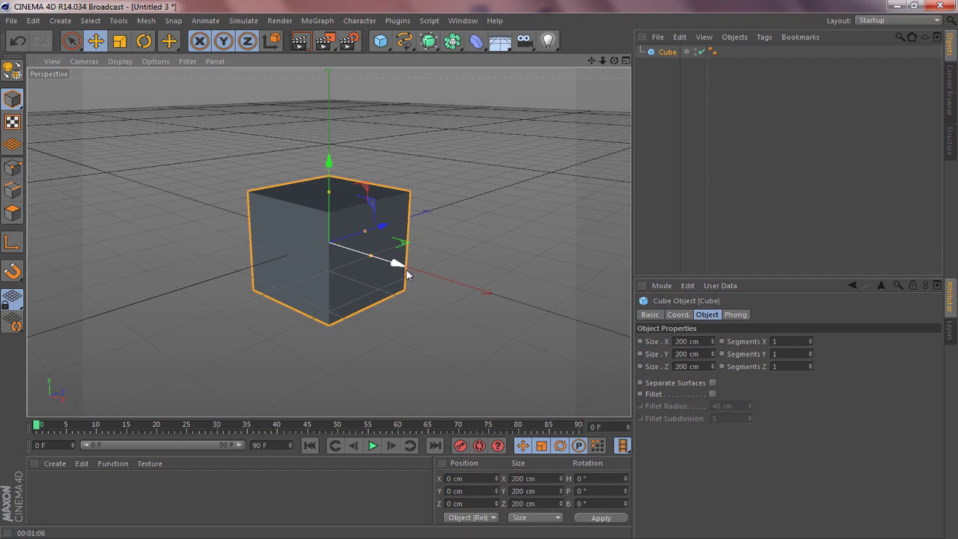
# - Try moving the cube along its X, Y and Z axes, undoing the moves
pyautogui.moveTo(405, 269)
pyautogui.mouseDown()
pyautogui.moveTo(497, 289)
pyautogui.moveTo(291, 222)
pyautogui.moveTo(416, 262)
pyautogui.moveTo(392, 259)
pyautogui.mouseUp()
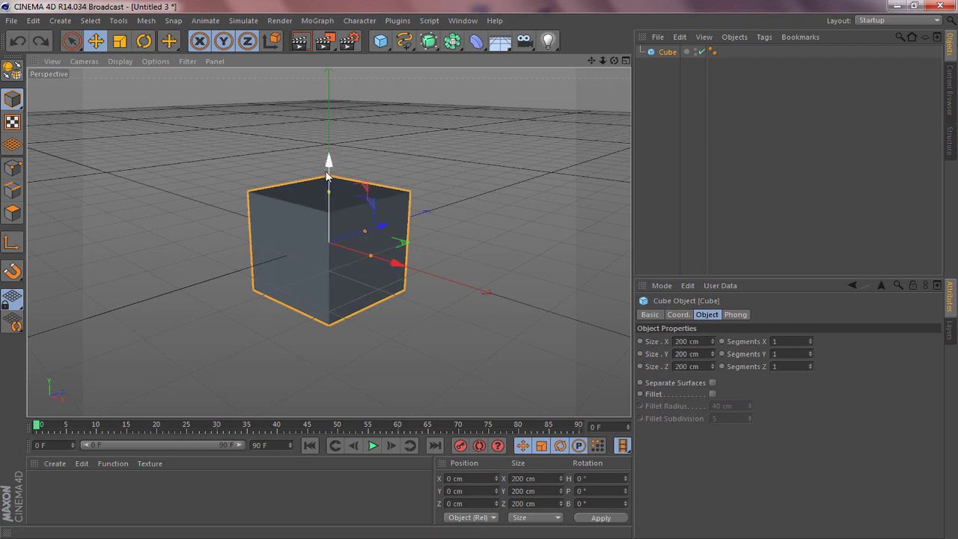
pyautogui.moveTo(327, 166); pyautogui.dragTo(309, 192)
pyautogui.hotkey('ctrl', 'z')
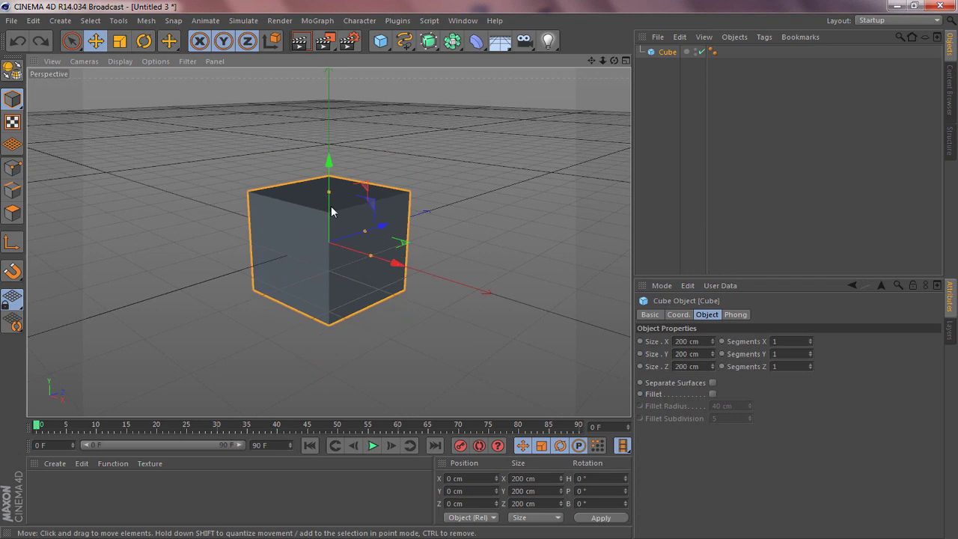
pyautogui.moveTo(385, 229); pyautogui.dragTo(459, 202)
pyautogui.hotkey('ctrl', 'z')
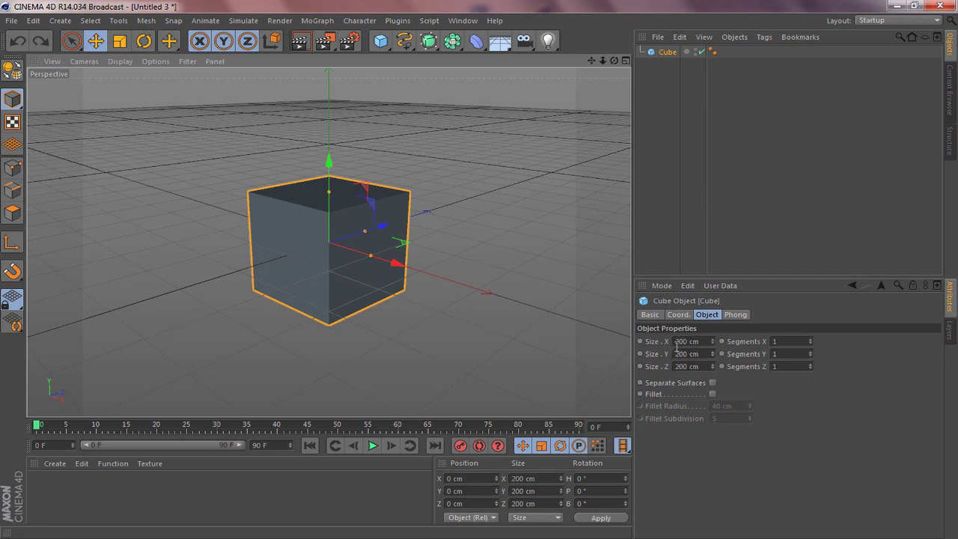
# - Try enlarging the cube's X size to 562 cm, its Y size and its Z size to 658 cm, undoing each change
pyautogui.moveTo(713, 342); pyautogui.dragTo(713, 180)
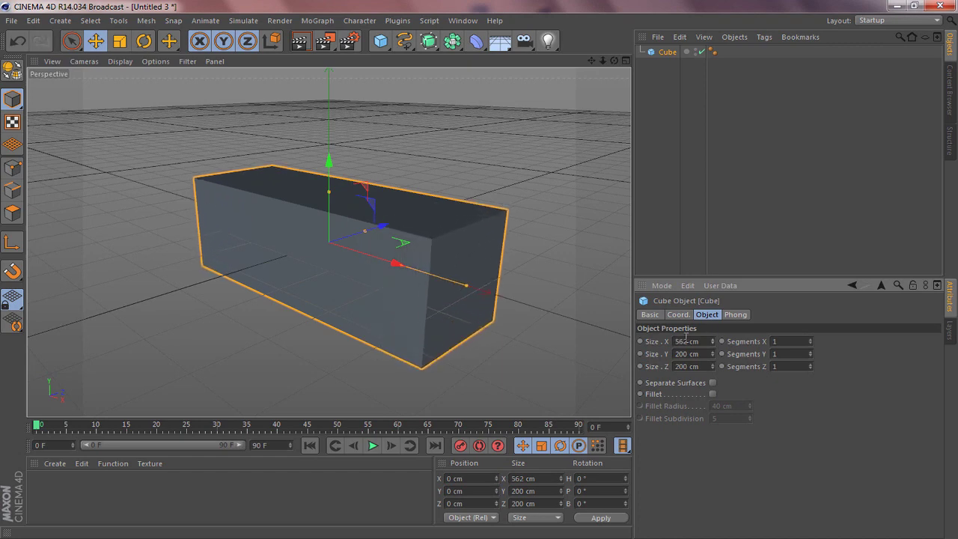
pyautogui.hotkey('ctrl', 'z')
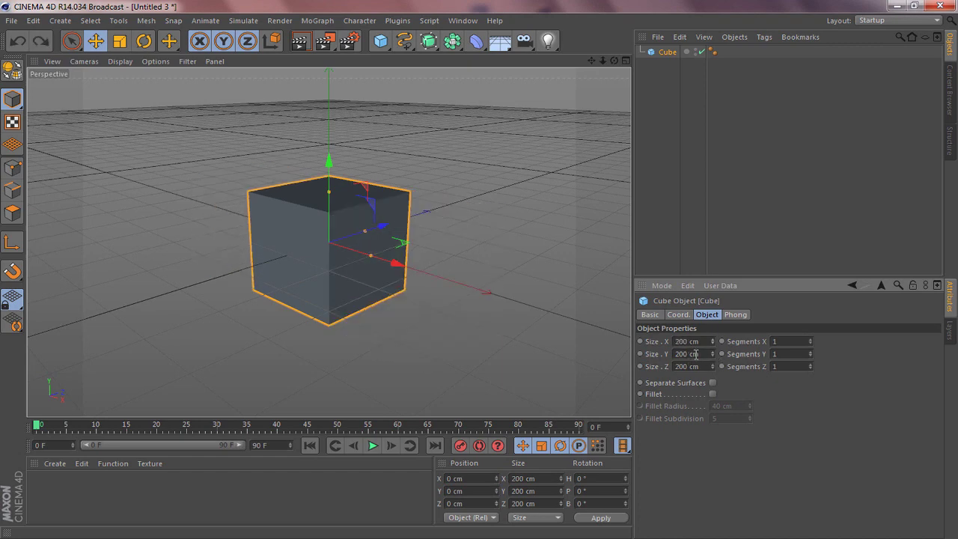
pyautogui.moveTo(712, 354); pyautogui.dragTo(712, 288)
pyautogui.hotkey('ctrl', 'z')
pyautogui.moveTo(712, 366); pyautogui.dragTo(712, 292)
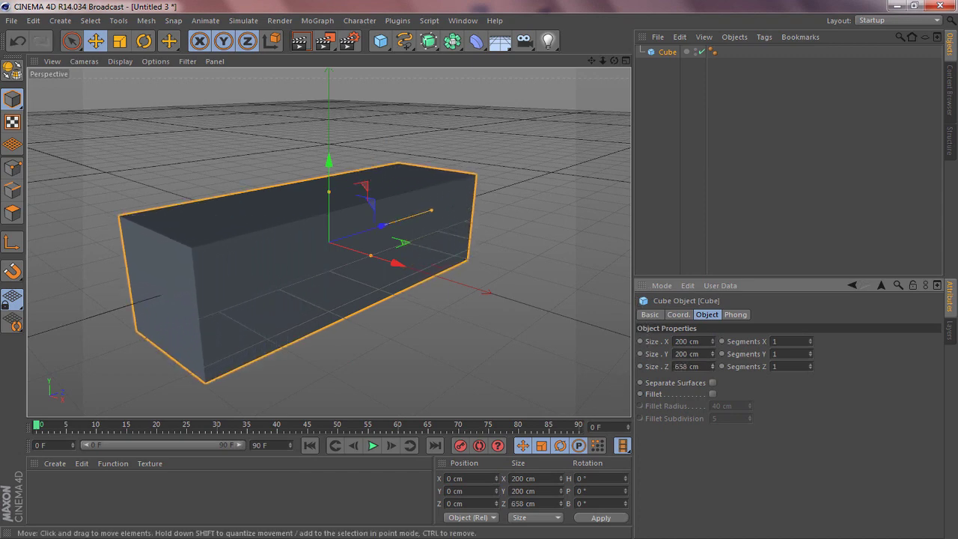
pyautogui.hotkey('ctrl', 'z')
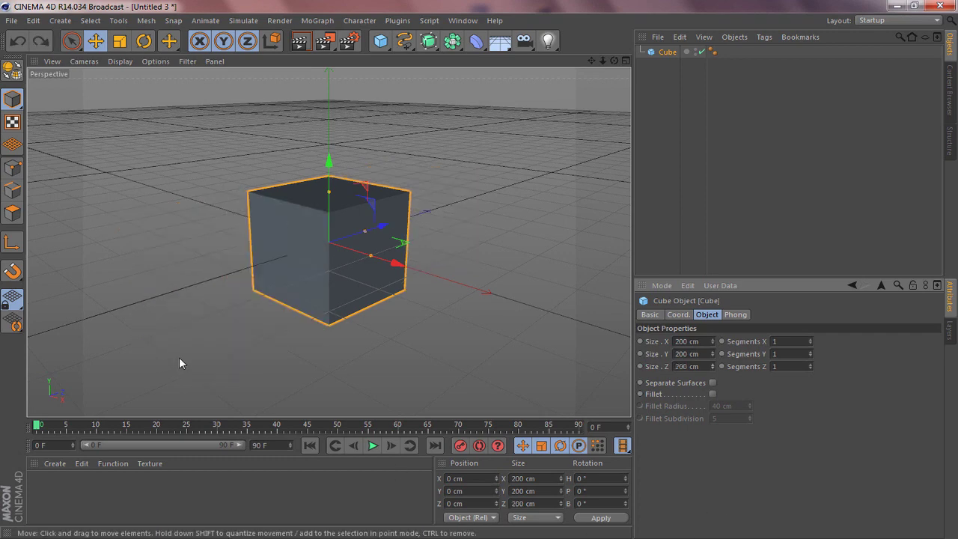
# - Try scaling the whole cube uniformly to about 358 cm with the Scale tool, and undo it
pyautogui.click(121, 43)
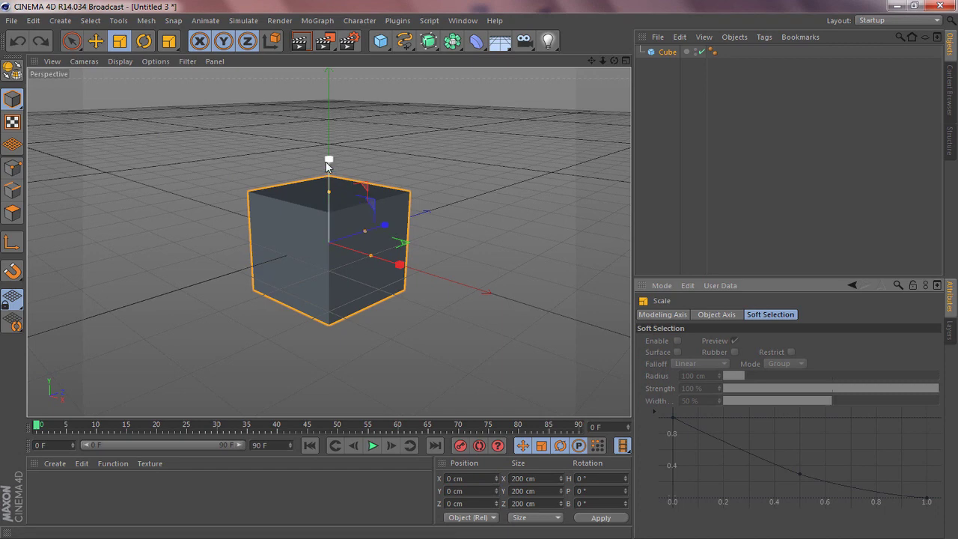
pyautogui.moveTo(399, 265); pyautogui.dragTo(466, 293)
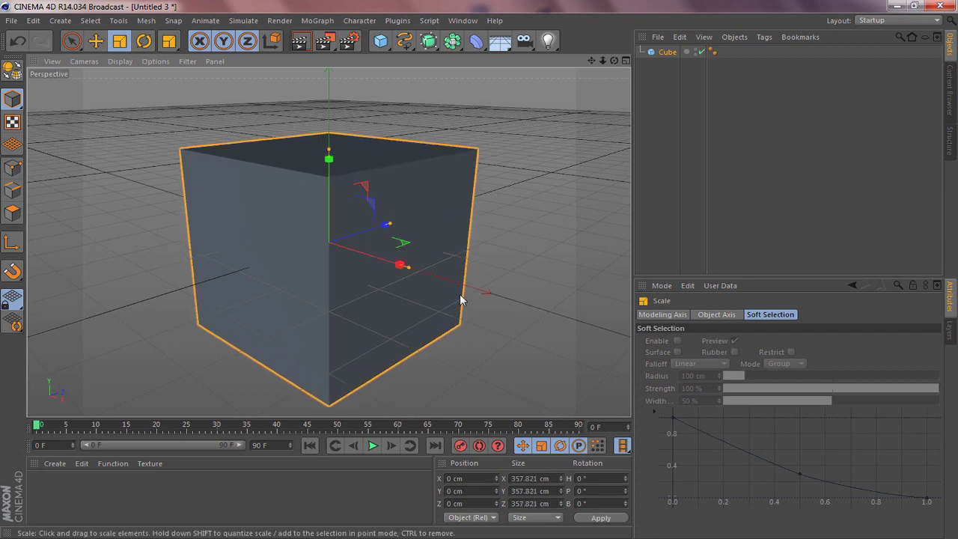
pyautogui.hotkey('ctrl', 'z')
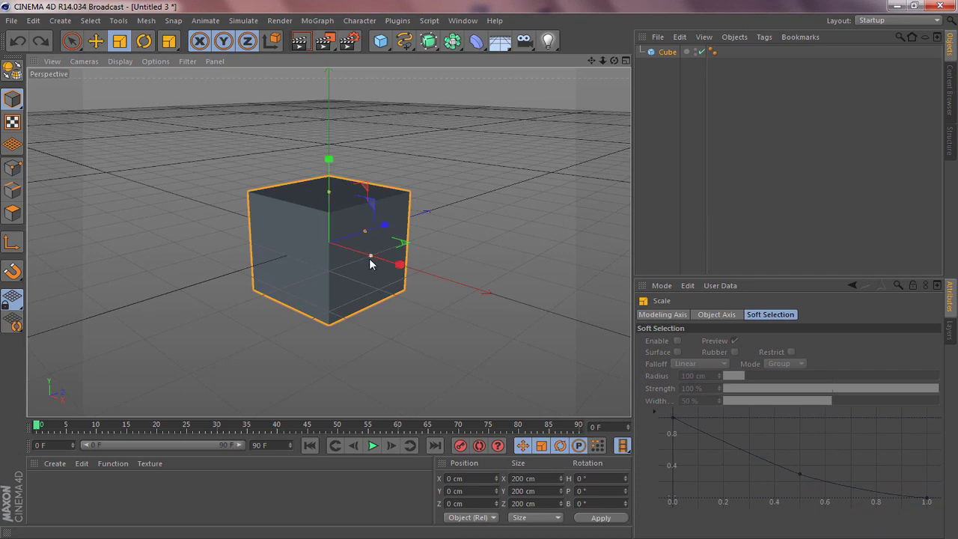
# - Try stretching the cube with its size handles to about 583 cm along X, and along Y and Z, undoing each
pyautogui.moveTo(370, 257); pyautogui.dragTo(466, 299)
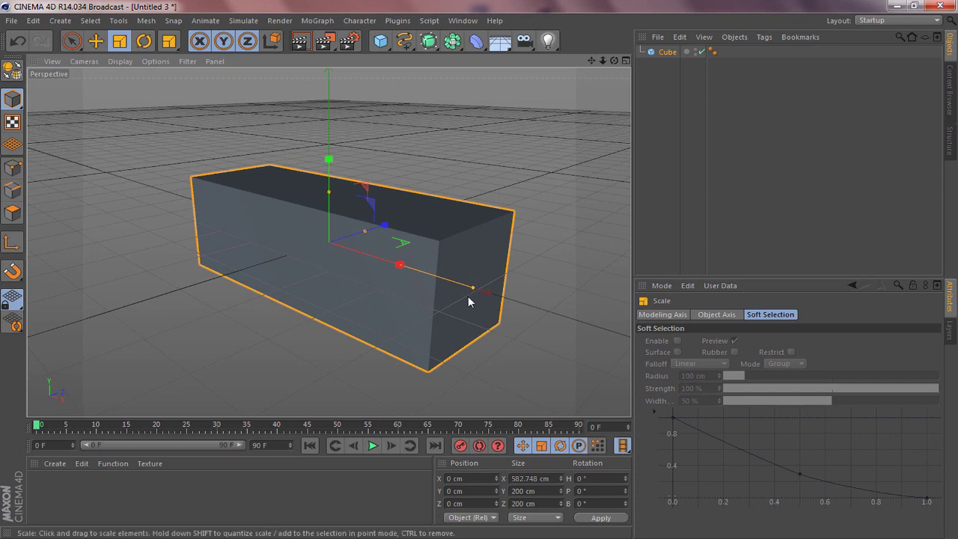
pyautogui.hotkey('ctrl', 'z')
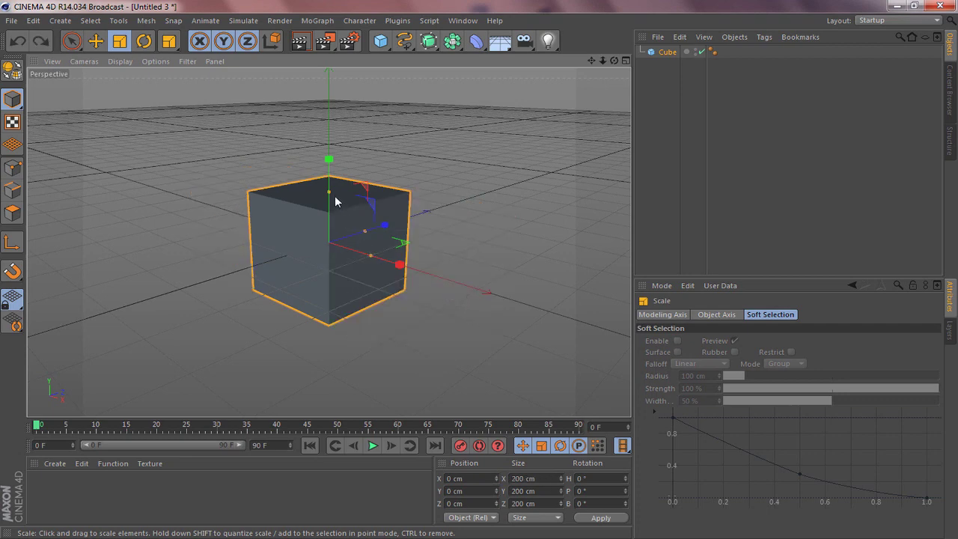
pyautogui.moveTo(332, 181); pyautogui.dragTo(309, 98)
pyautogui.hotkey('ctrl', 'z')
pyautogui.moveTo(365, 232); pyautogui.dragTo(437, 213)
pyautogui.hotkey('ctrl', 'z')
# - Try rotating the cube with the Rotate tool, about 74° in heading and around its other axes, and undo all rotations
pyautogui.click(144, 41)
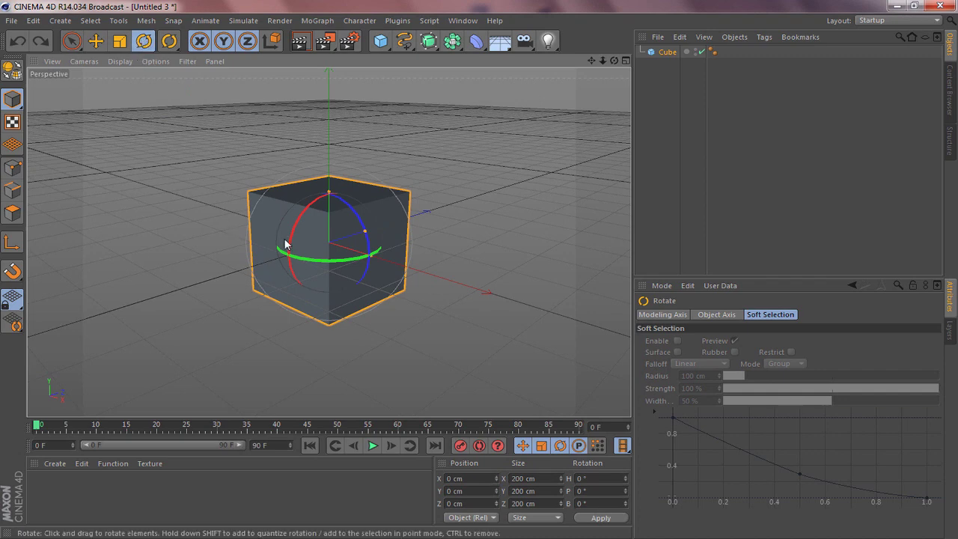
pyautogui.moveTo(279, 256); pyautogui.dragTo(337, 211)
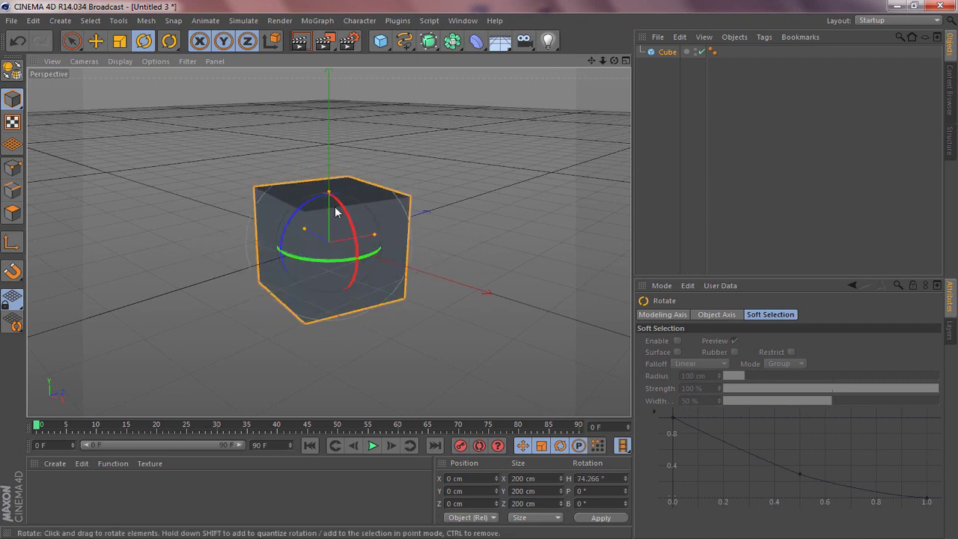
pyautogui.moveTo(366, 256); pyautogui.dragTo(369, 271)
pyautogui.moveTo(290, 181); pyautogui.dragTo(351, 312)
pyautogui.hotkey('ctrl', 'z')
pyautogui.hotkey('ctrl', 'z')
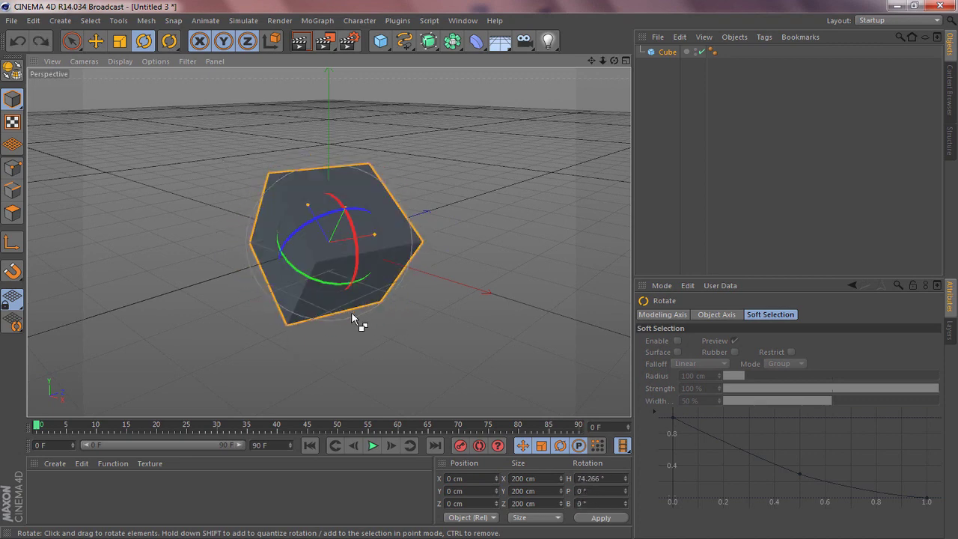
pyautogui.hotkey('ctrl', 'z')
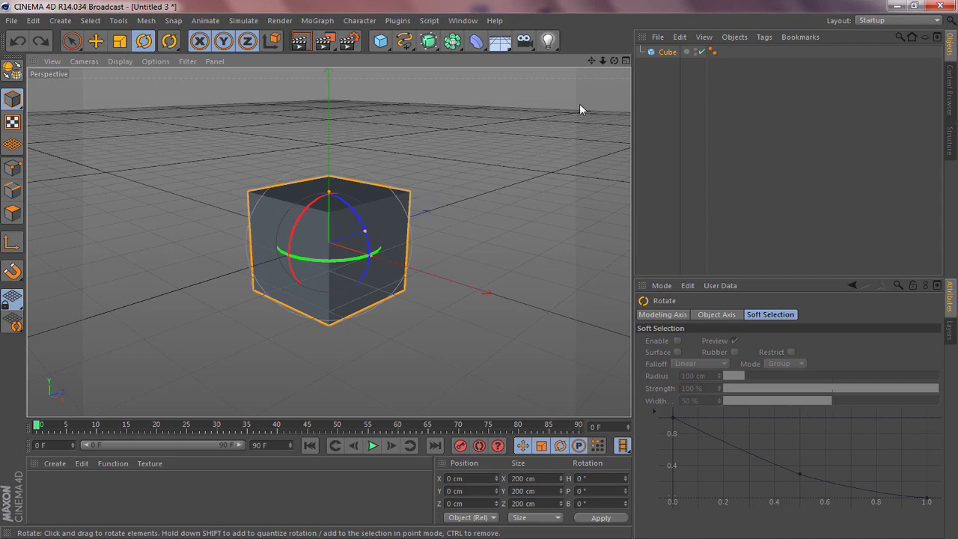
# - Pan, zoom in and slightly orbit the perspective view around the cube
pyautogui.moveTo(591, 61); pyautogui.dragTo(329, 243)
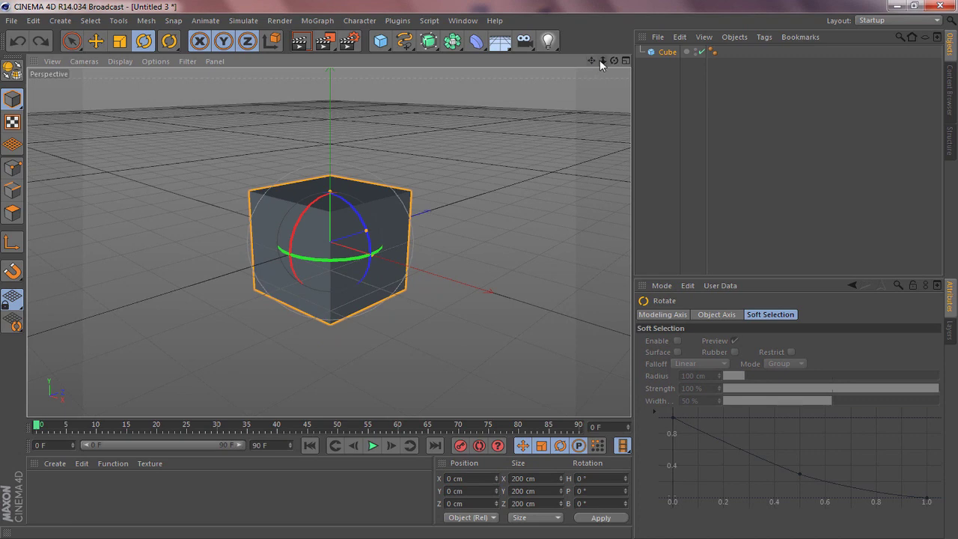
pyautogui.moveTo(600, 59); pyautogui.dragTo(329, 243)
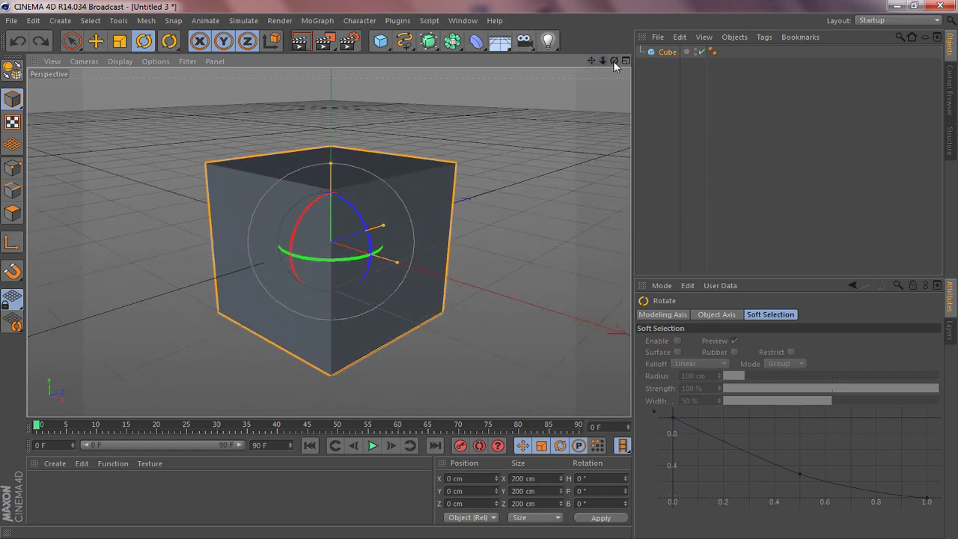
pyautogui.moveTo(613, 60); pyautogui.dragTo(329, 242)
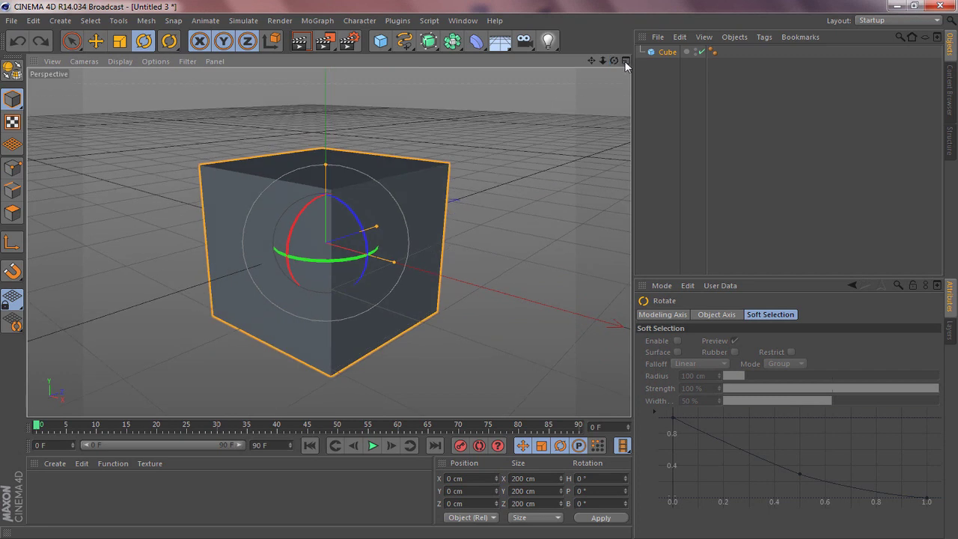
# - Inspect the cube in the four-view layout with the Move tool active, and render it in the full perspective view
pyautogui.click(625, 62)
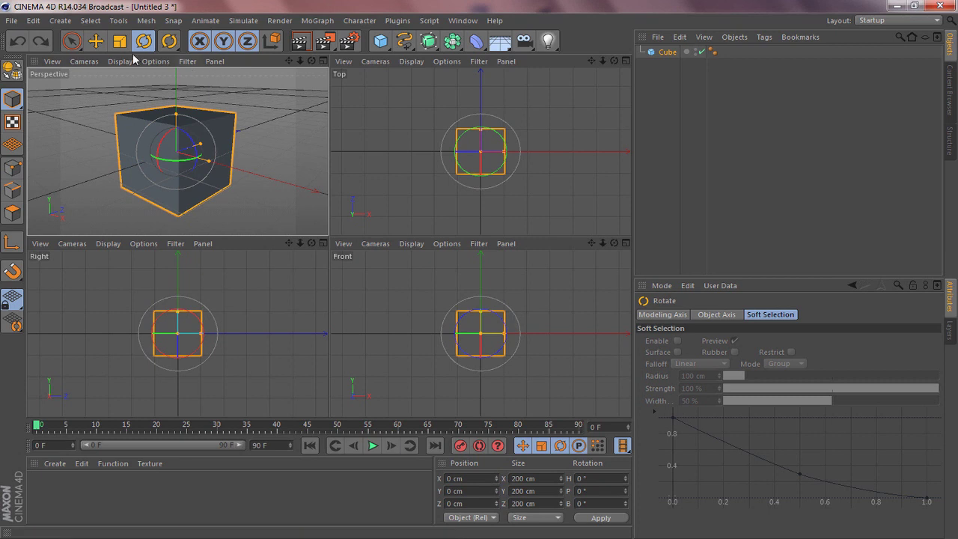
pyautogui.click(96, 41)
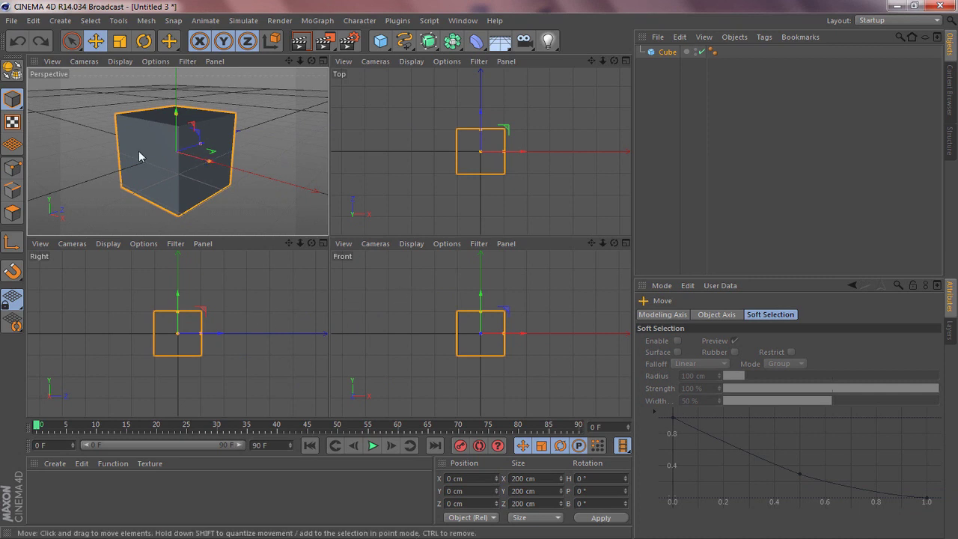
pyautogui.click(322, 63)
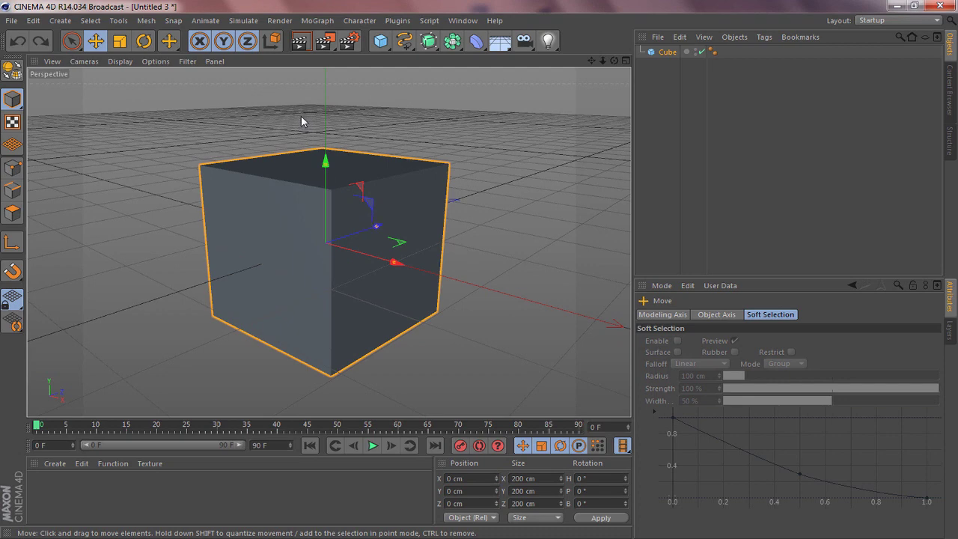
pyautogui.click(305, 47)
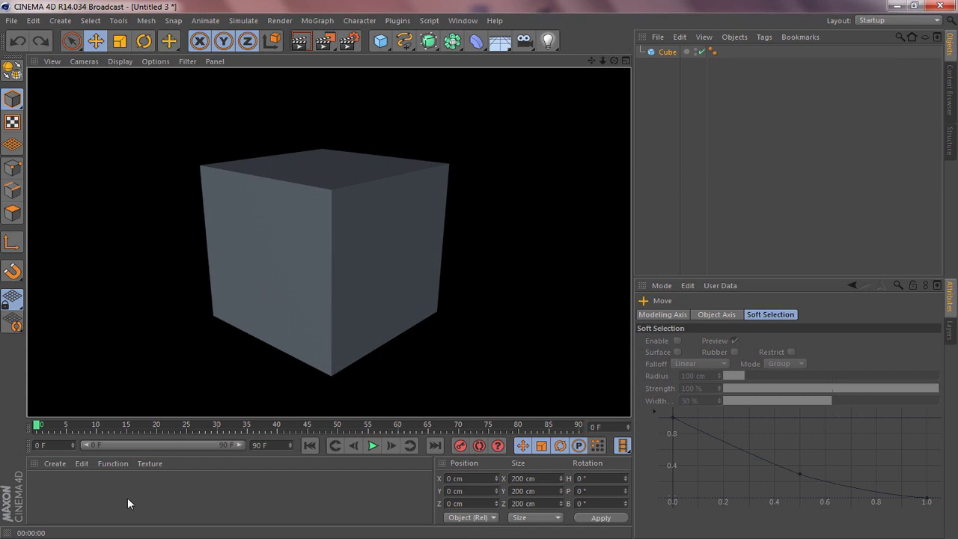
# - Create a new material and set its color to pure red (R 255, G 0, B 0)
pyautogui.doubleClick(50, 499)
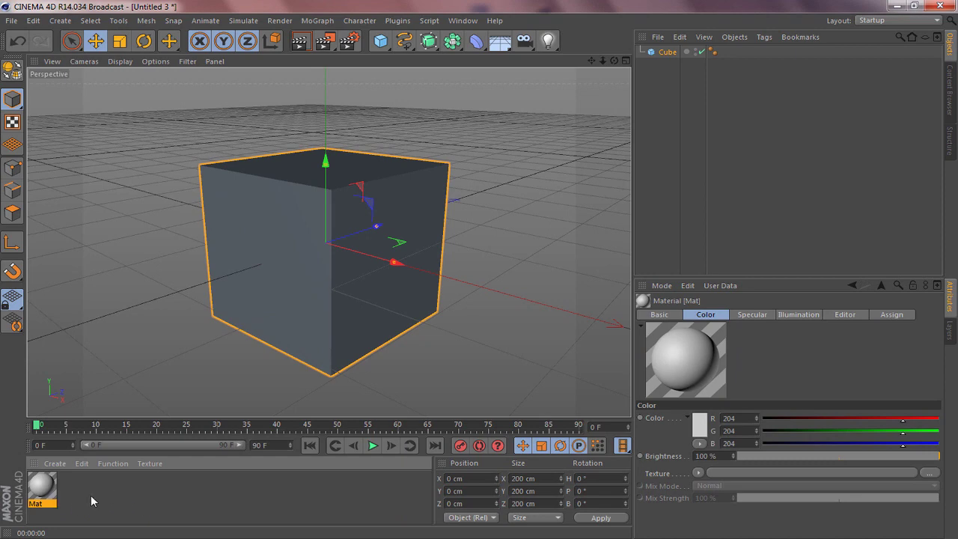
pyautogui.doubleClick(44, 493)
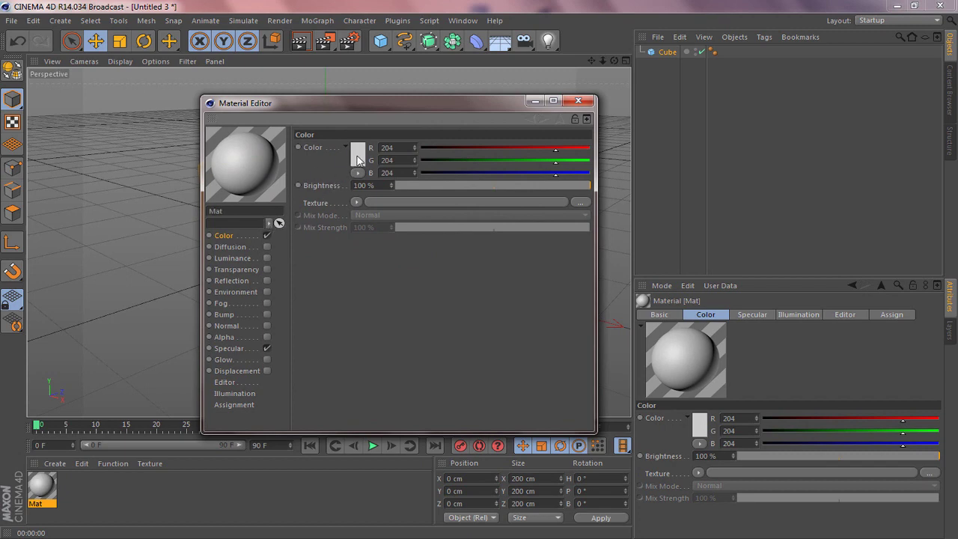
pyautogui.click(358, 159)
pyautogui.moveTo(356, 155); pyautogui.dragTo(401, 101)
pyautogui.click(333, 216)
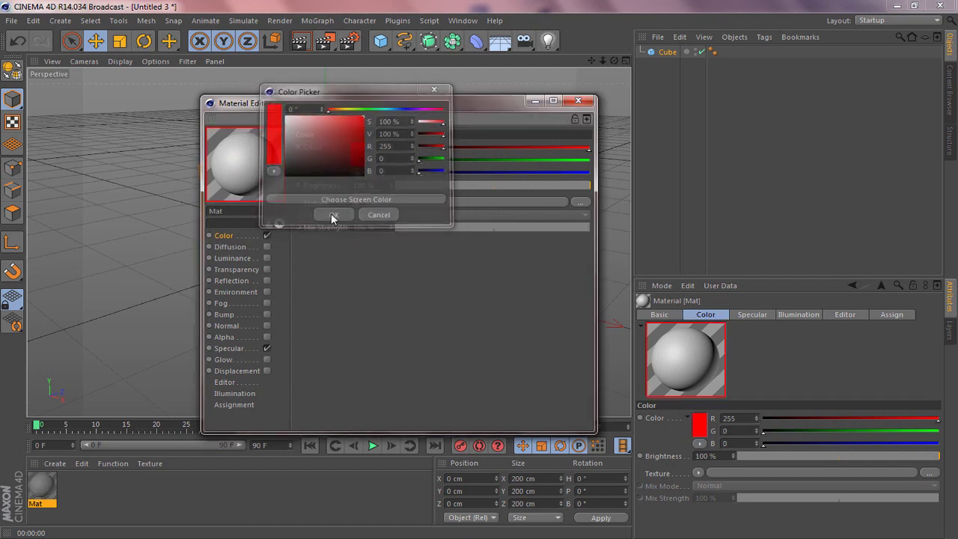
pyautogui.click(578, 100)
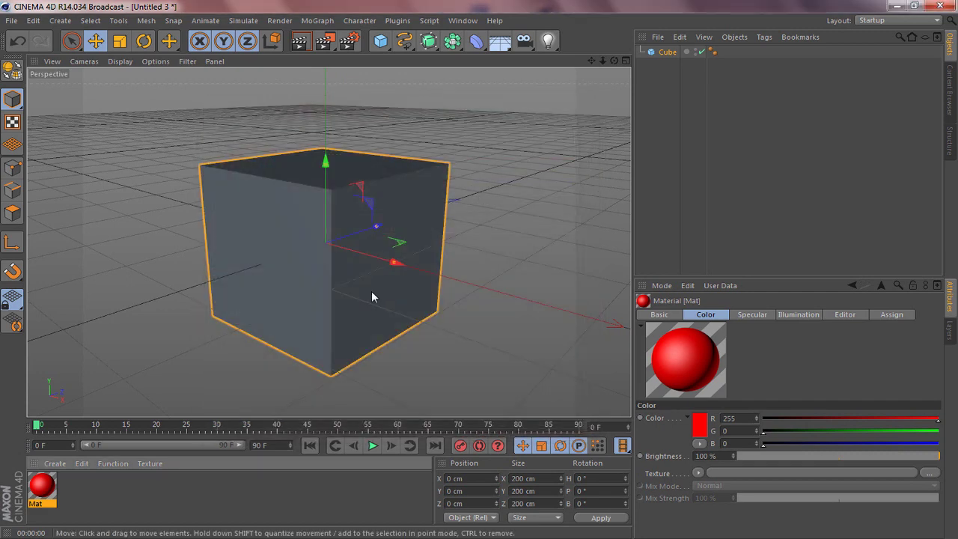
# - Apply the red material to the cube and render the perspective view
pyautogui.moveTo(34, 498); pyautogui.dragTo(650, 61)
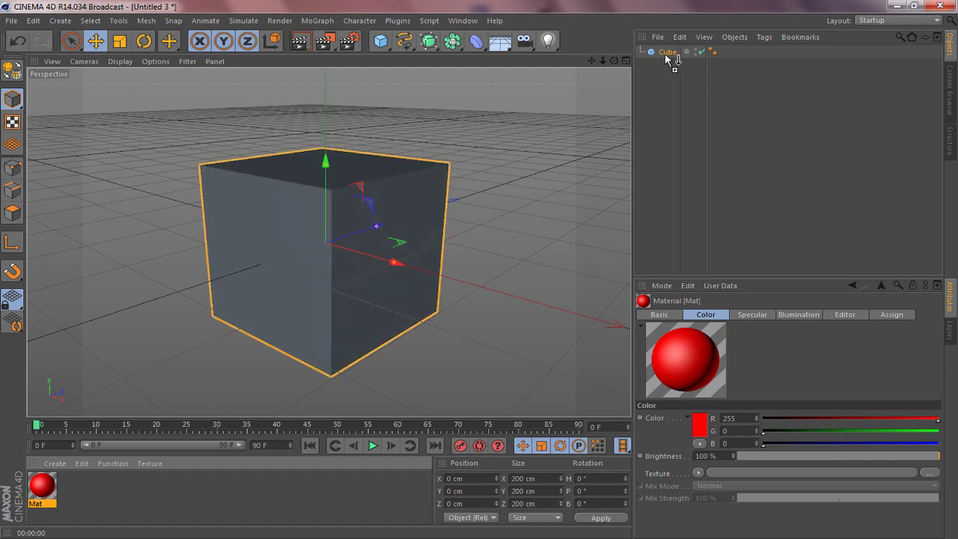
pyautogui.moveTo(665, 54); pyautogui.dragTo(665, 56)
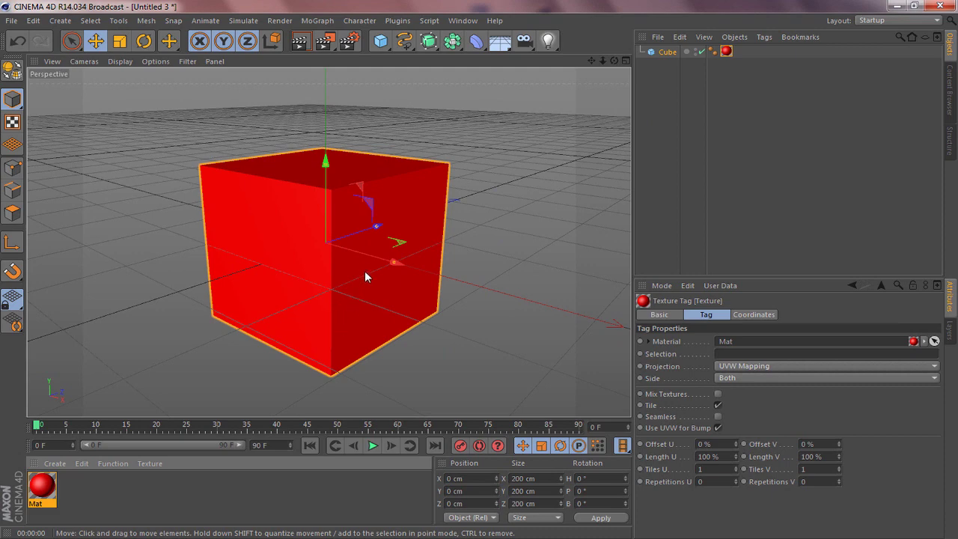
pyautogui.click(299, 43)
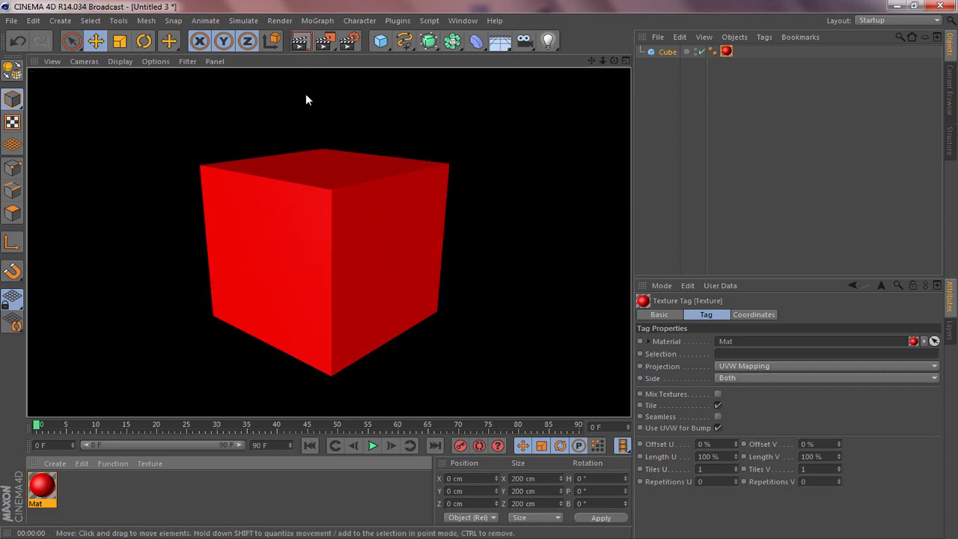